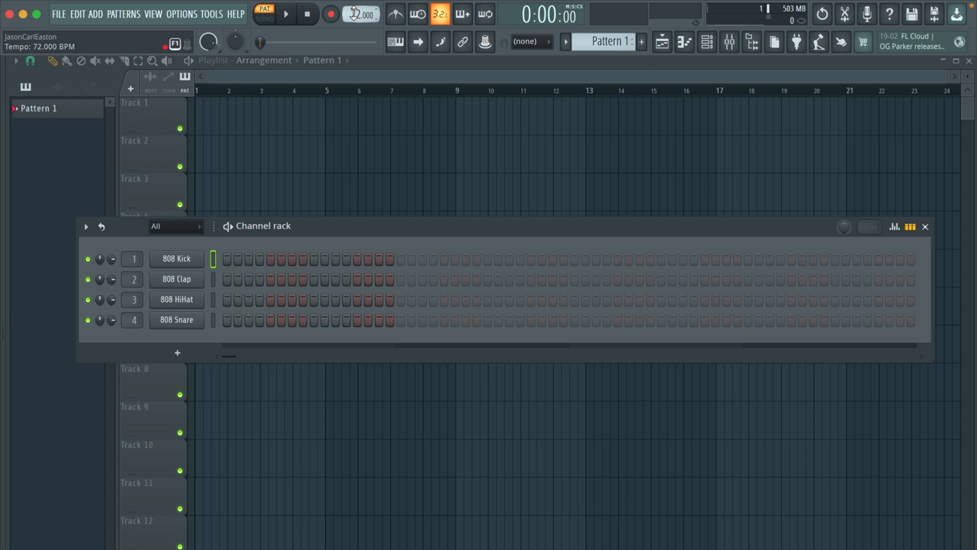
Step: Add a FLEX instrument channel, load the Pianopad preset from the Essential Pianos pack, and close the plugin window
click(710, 49)
click(711, 49)
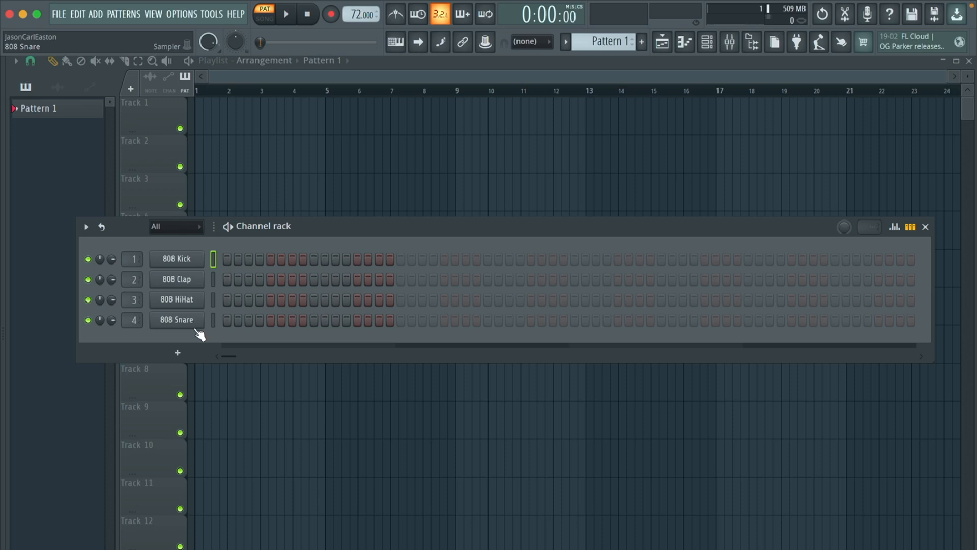
click(177, 353)
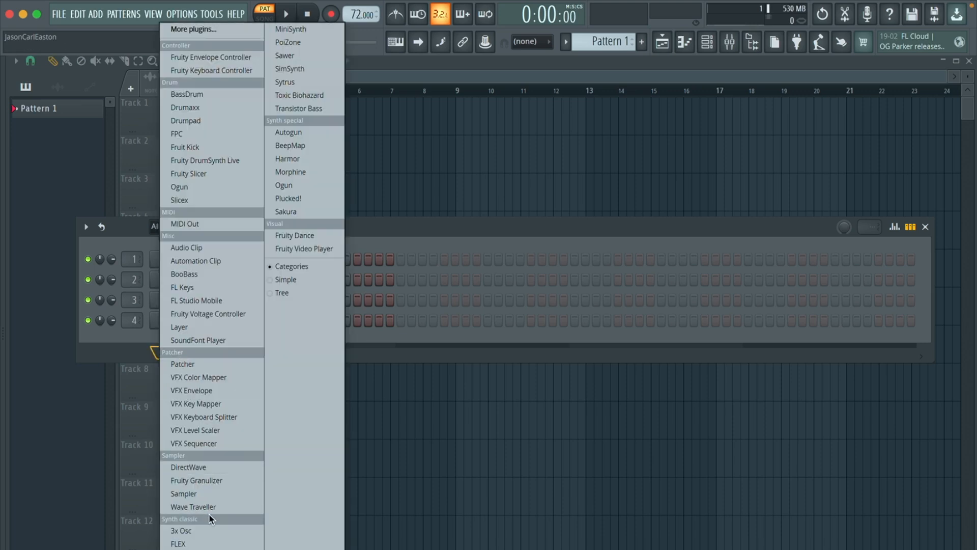
click(206, 545)
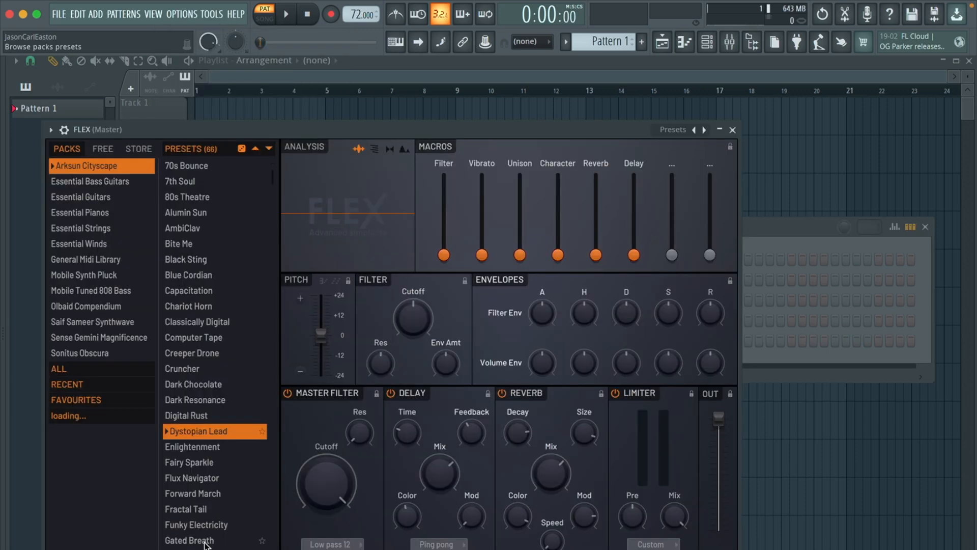
click(124, 212)
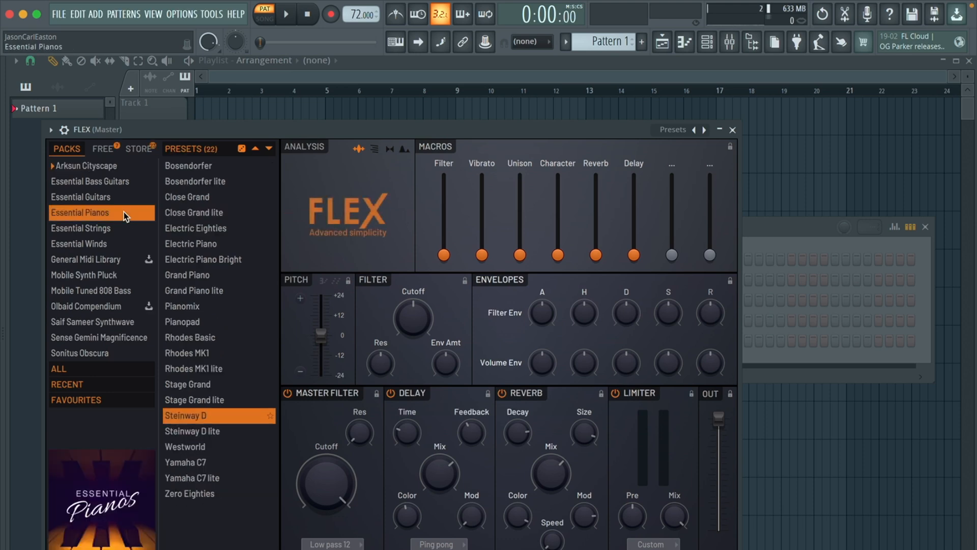
click(199, 322)
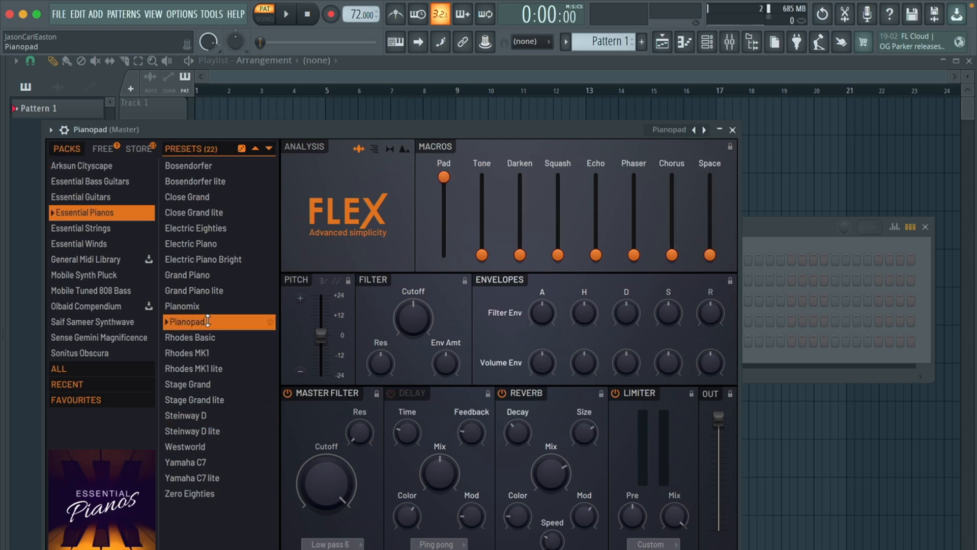
click(733, 130)
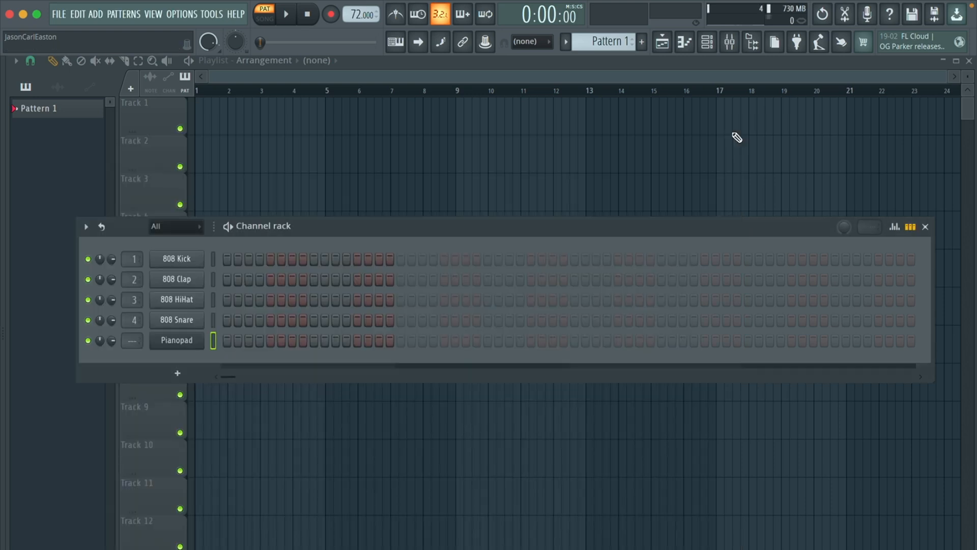
Step: Open the Pianopad channel's piano roll and set its scale highlighting to D Minor Natural (Aeolian)
click(685, 43)
drag(469, 290, 515, 79)
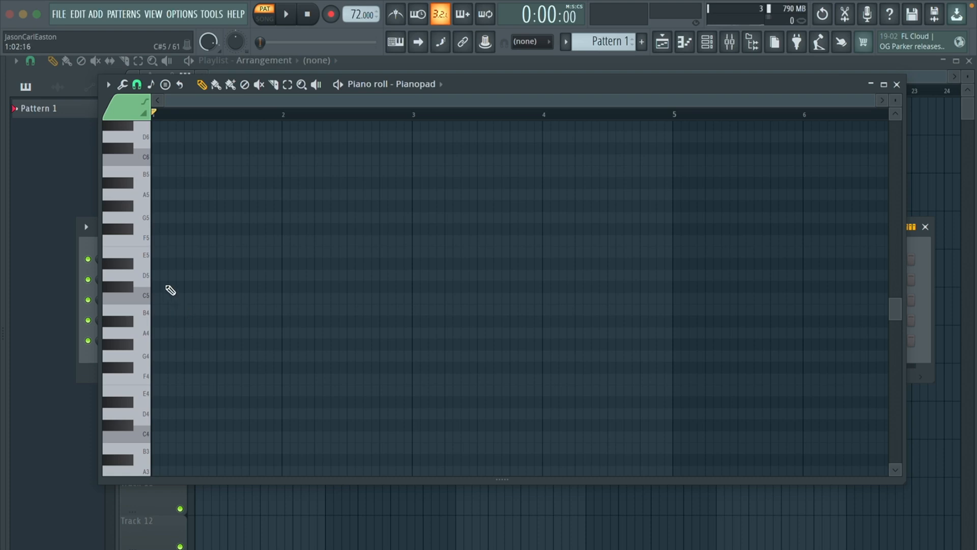
click(108, 84)
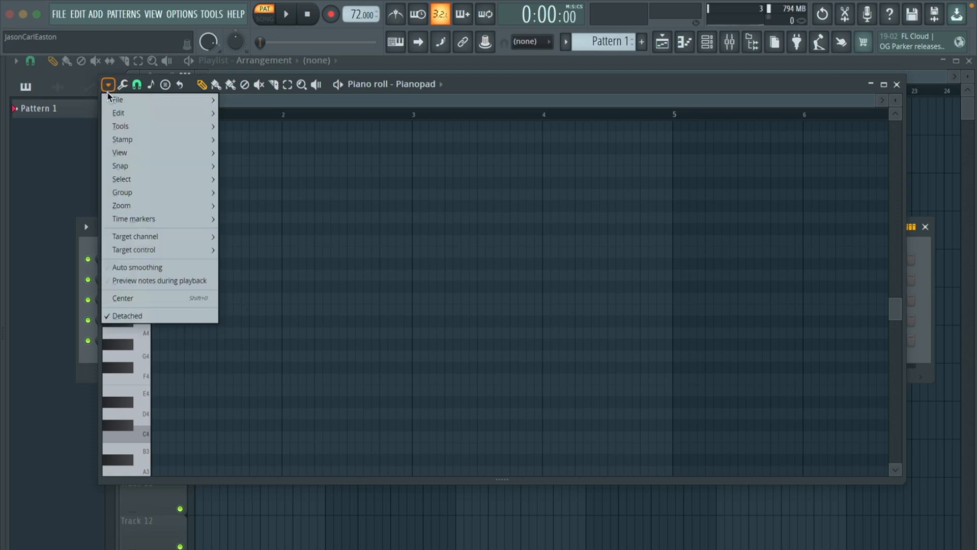
mouse_move(126, 153)
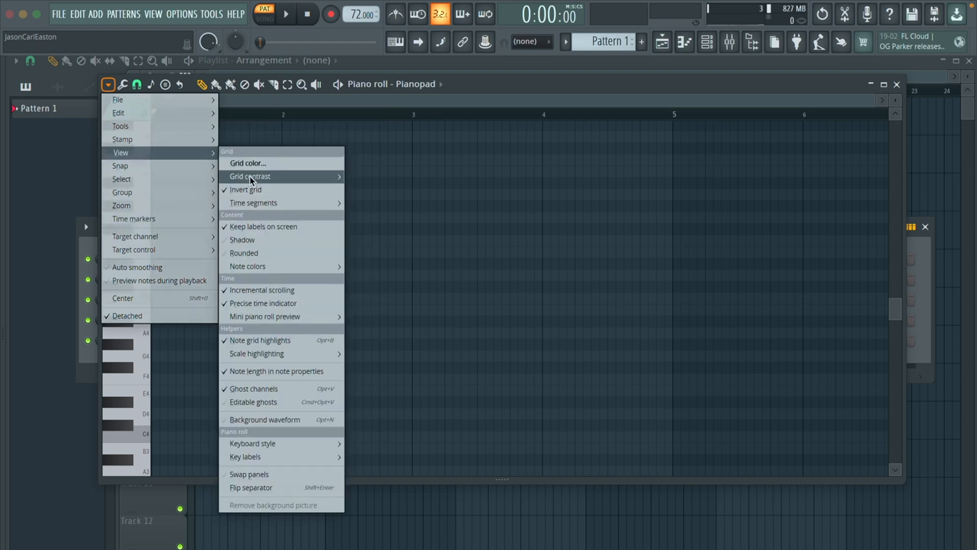
mouse_move(273, 352)
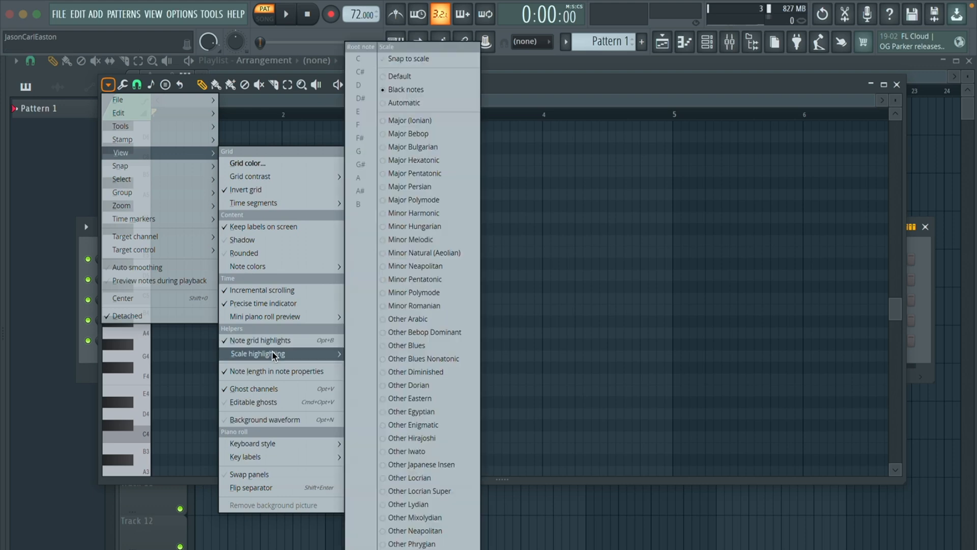
click(413, 255)
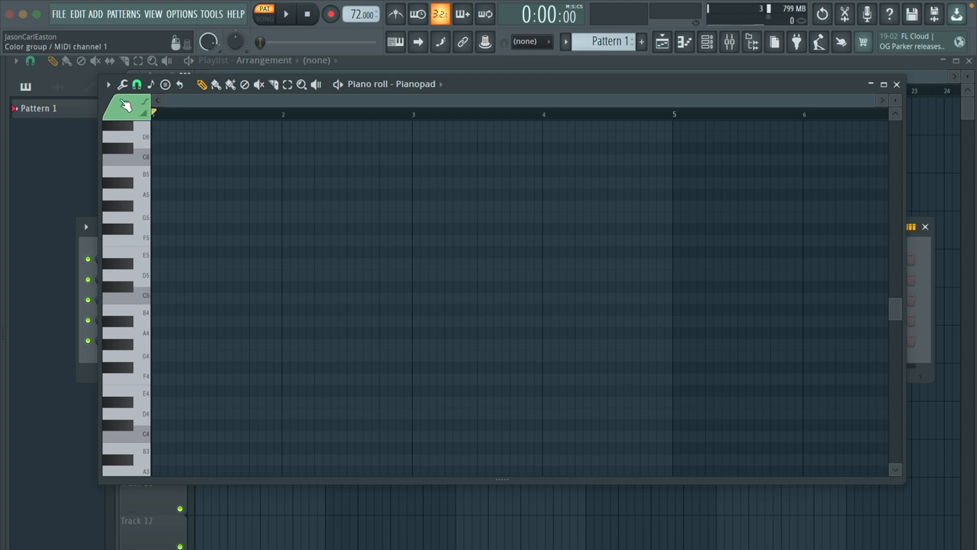
click(107, 85)
mouse_move(143, 204)
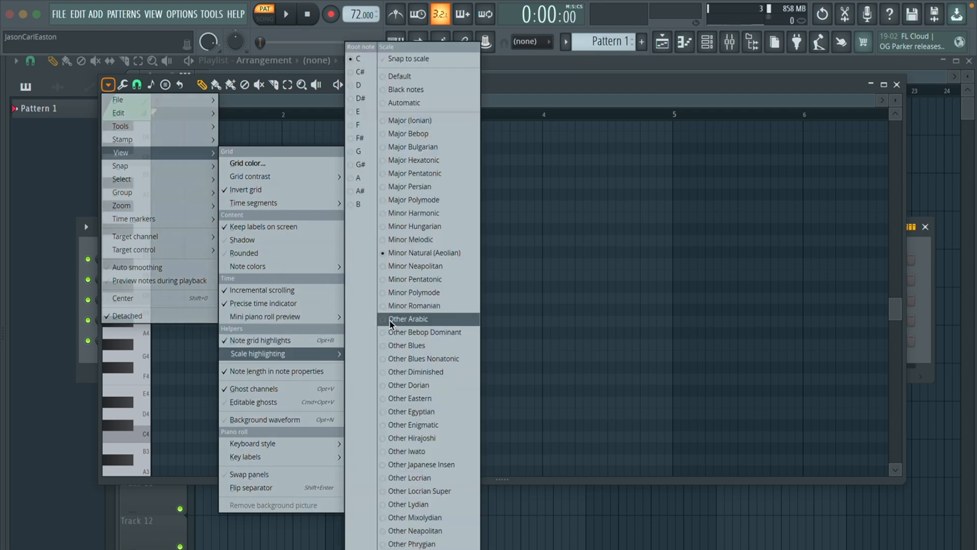
click(351, 85)
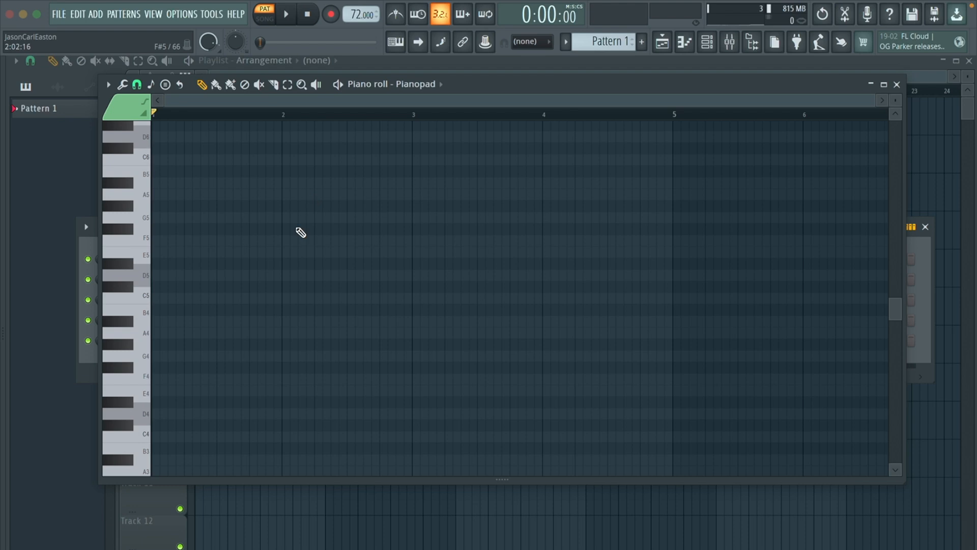
Step: Draw a D minor 7 chord (D4, F4, A4, C5) at the start of bar 1, each note 12 steps long, and play it back
scroll(301, 232, down, 5)
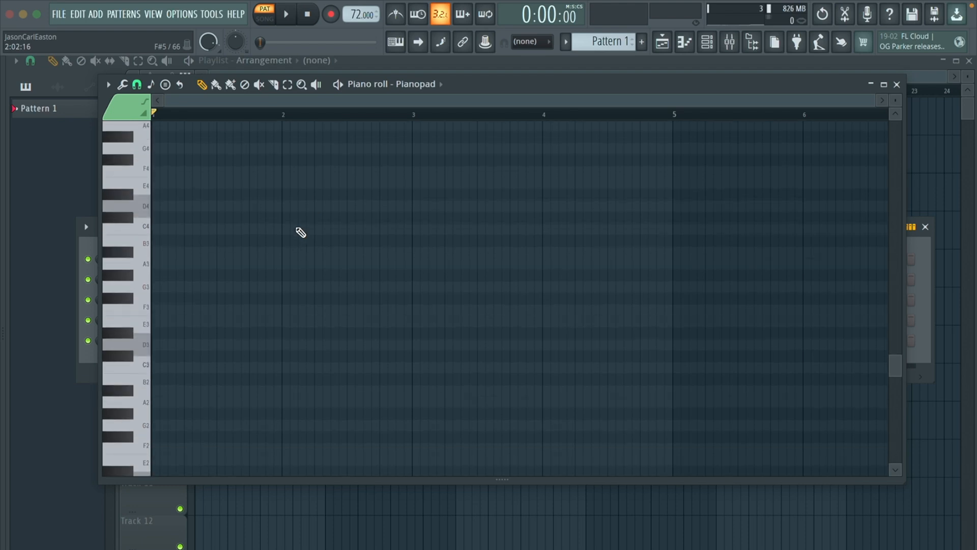
scroll(220, 213, up, 2)
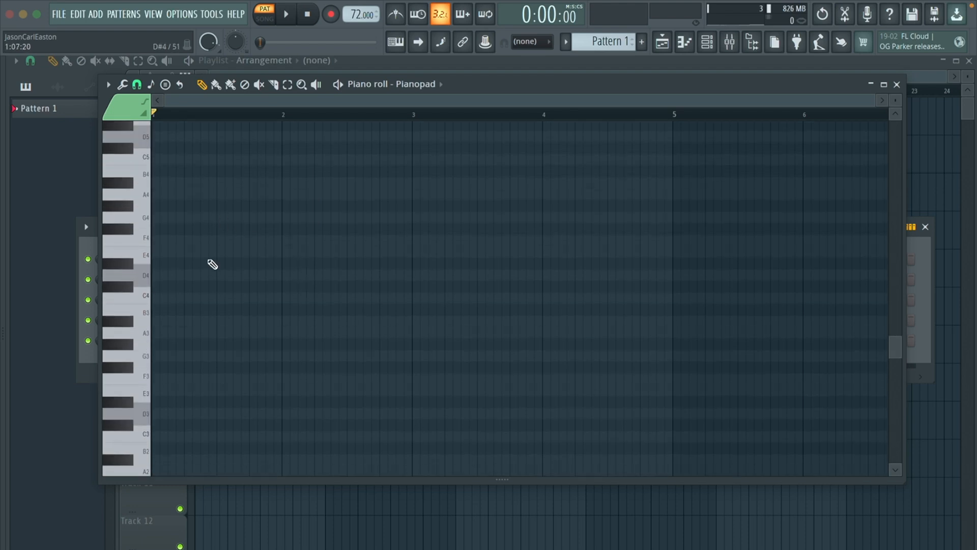
click(156, 275)
drag(178, 275, 249, 276)
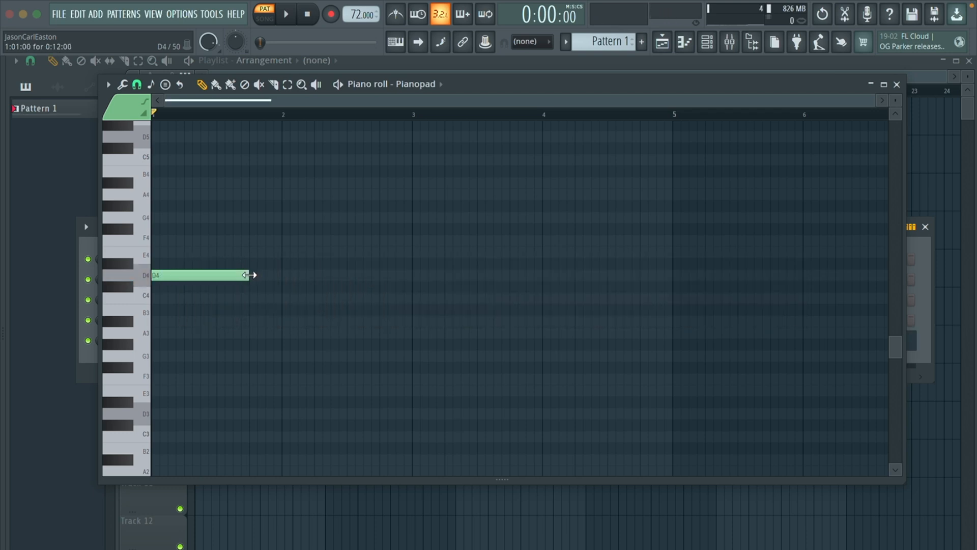
click(156, 240)
click(154, 195)
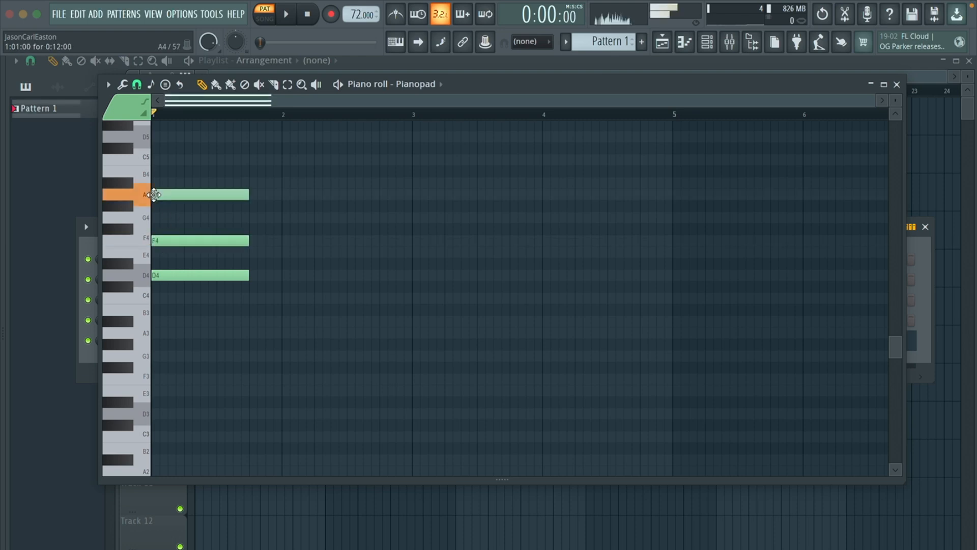
click(157, 160)
key(space)
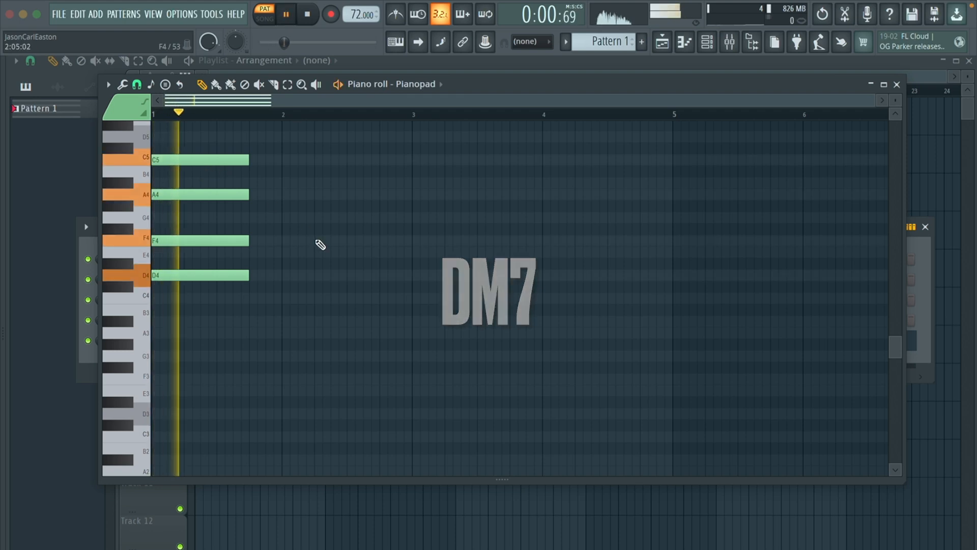
key(space)
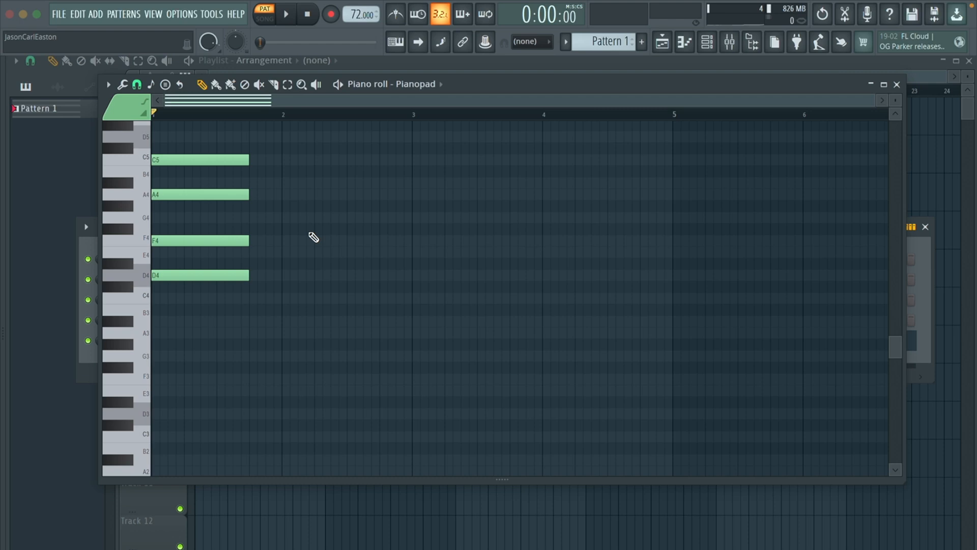
Step: Add a second chord of A#3, D4, F4 and A4 from the end of the first chord to the start of bar 3
click(252, 321)
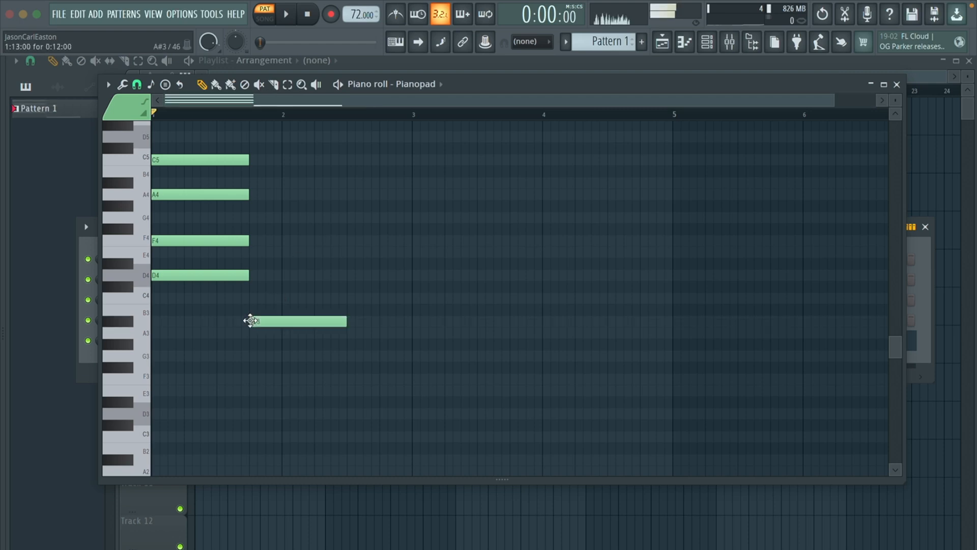
drag(345, 322, 405, 319)
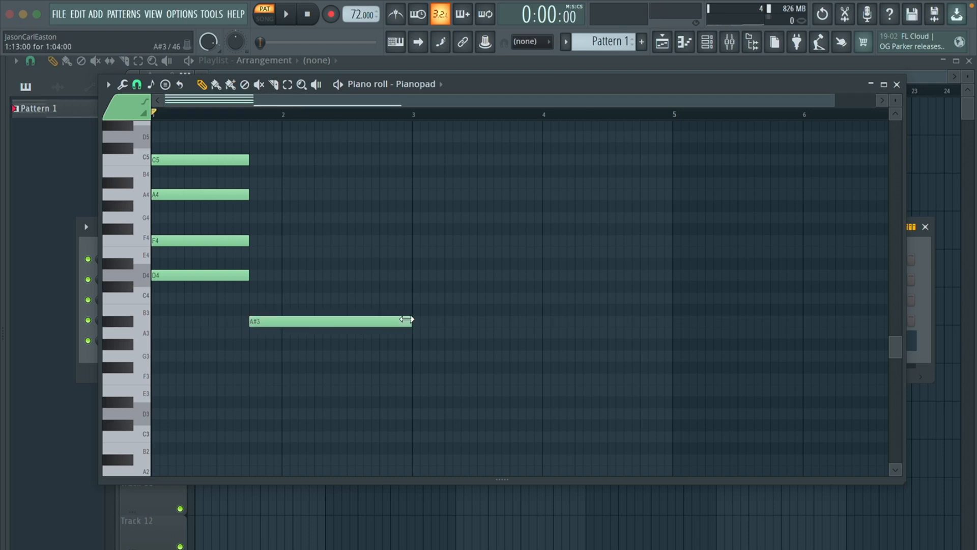
click(253, 275)
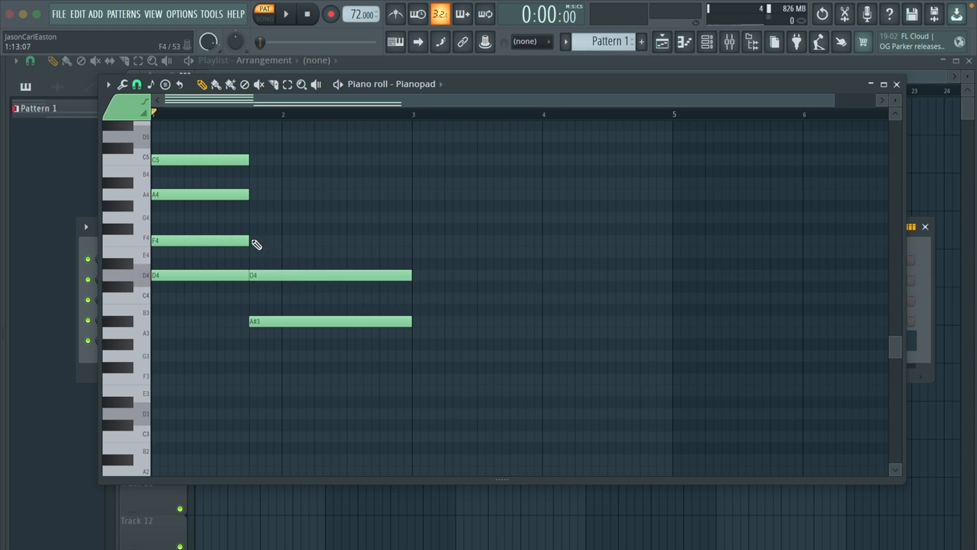
click(253, 241)
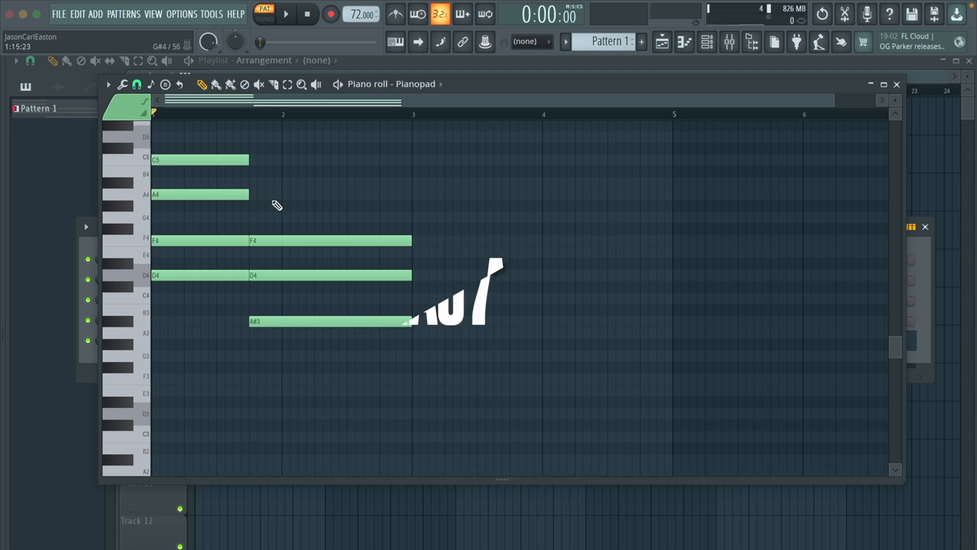
click(253, 195)
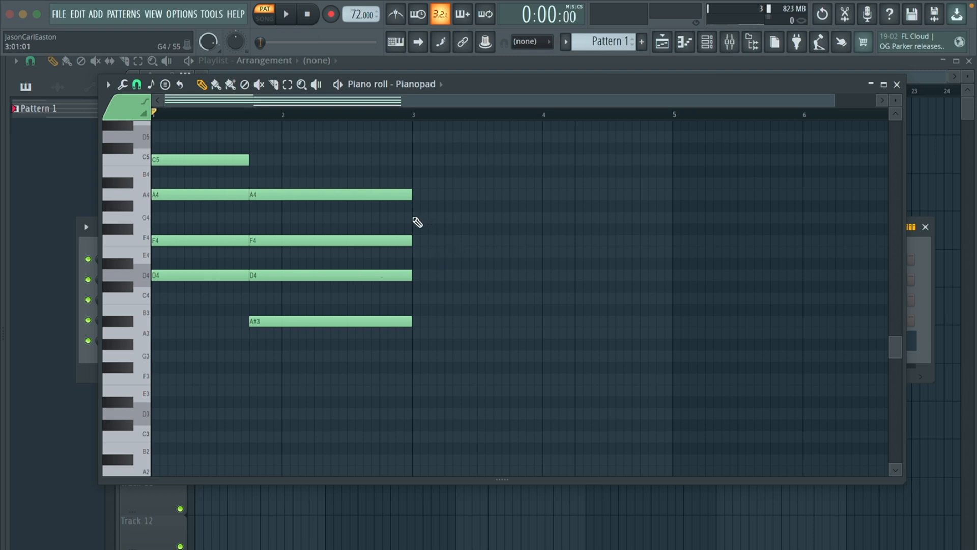
Step: Add a third chord of G4, A#4, D5 and F5 at the start of bar 3, each note 12 steps long
click(414, 217)
drag(574, 217, 506, 216)
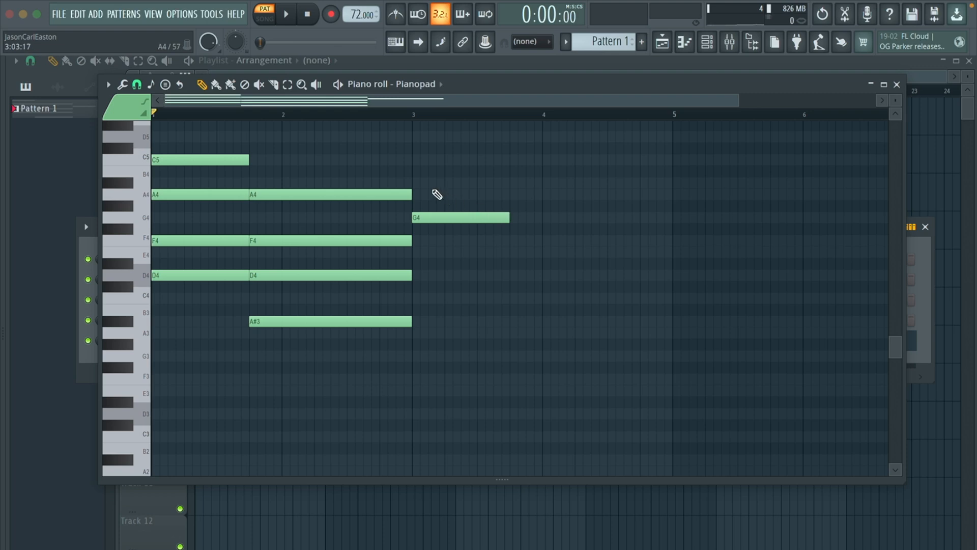
click(413, 182)
scroll(414, 183, up, 2)
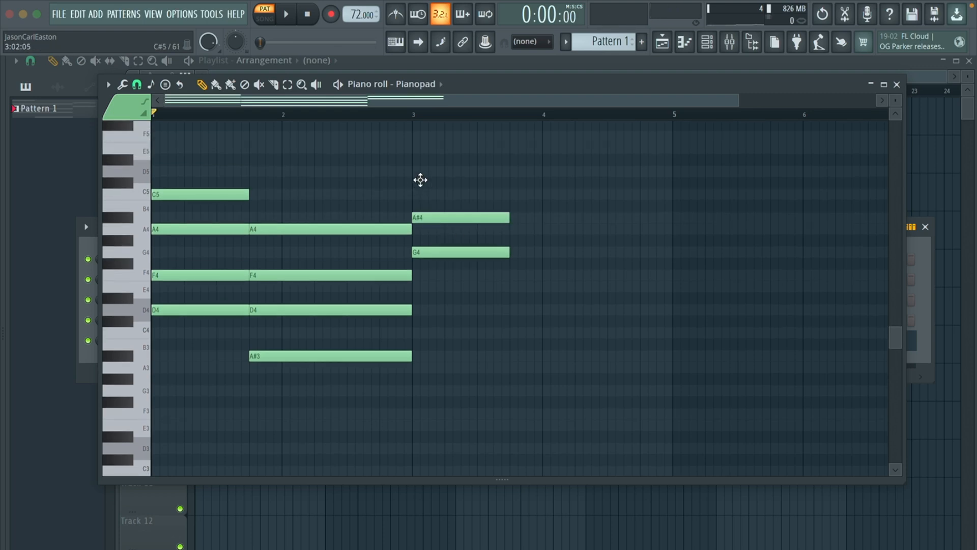
click(414, 171)
click(418, 137)
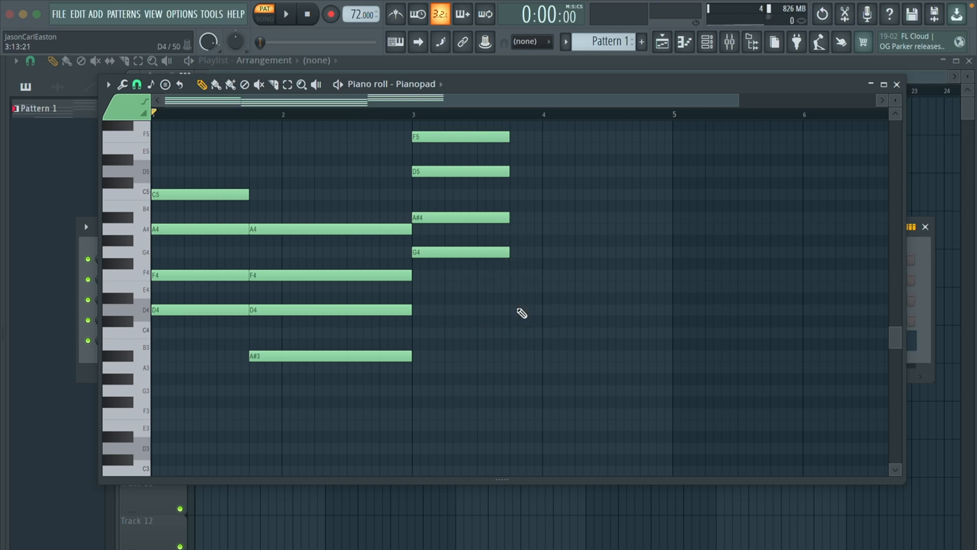
Step: Add an A minor 7 chord (A3, C4, E4, G4) directly after the third chord
click(512, 368)
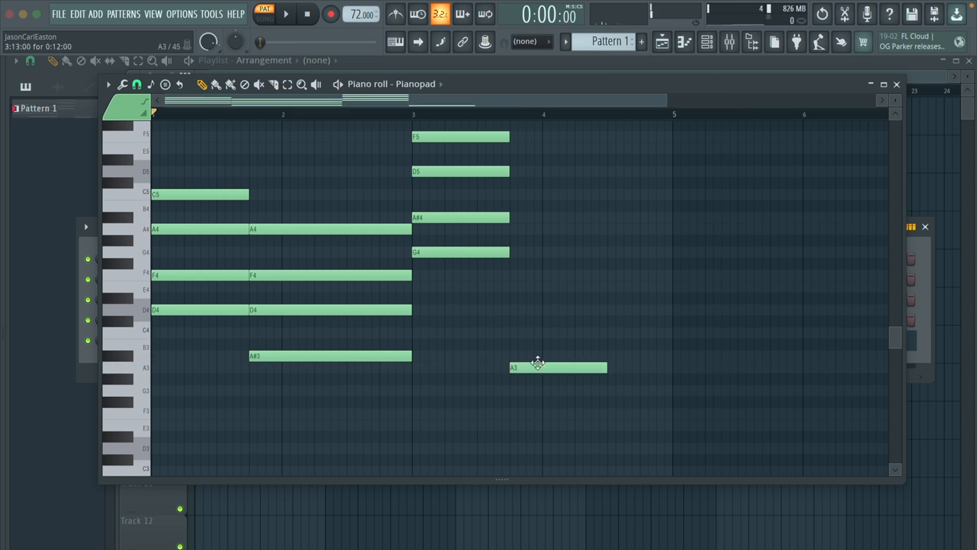
click(511, 332)
click(511, 287)
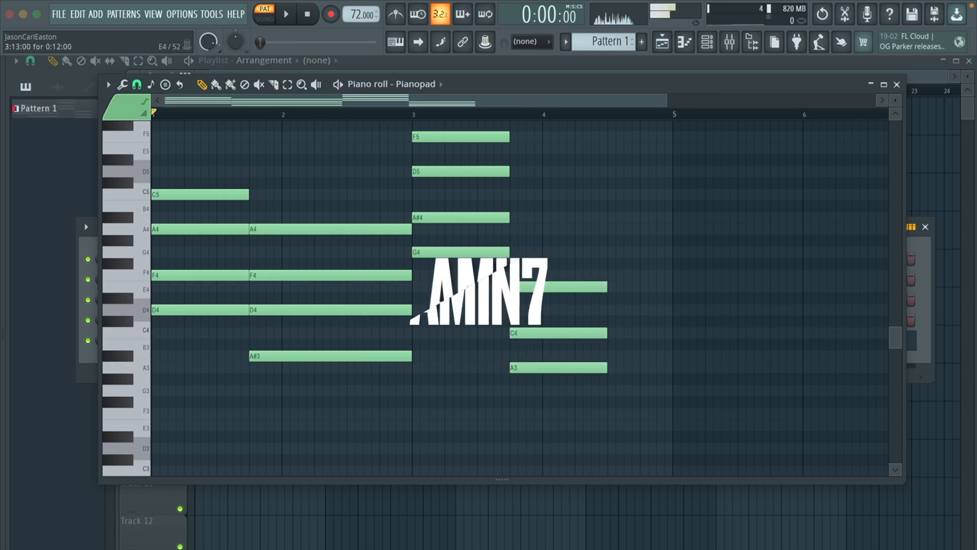
click(511, 252)
Step: Extend the last chord's four notes to the start of bar 5 and play back the progression
click(288, 84)
drag(583, 213, 604, 532)
click(202, 84)
drag(626, 304, 695, 295)
scroll(781, 305, up, 1)
right_click(781, 305)
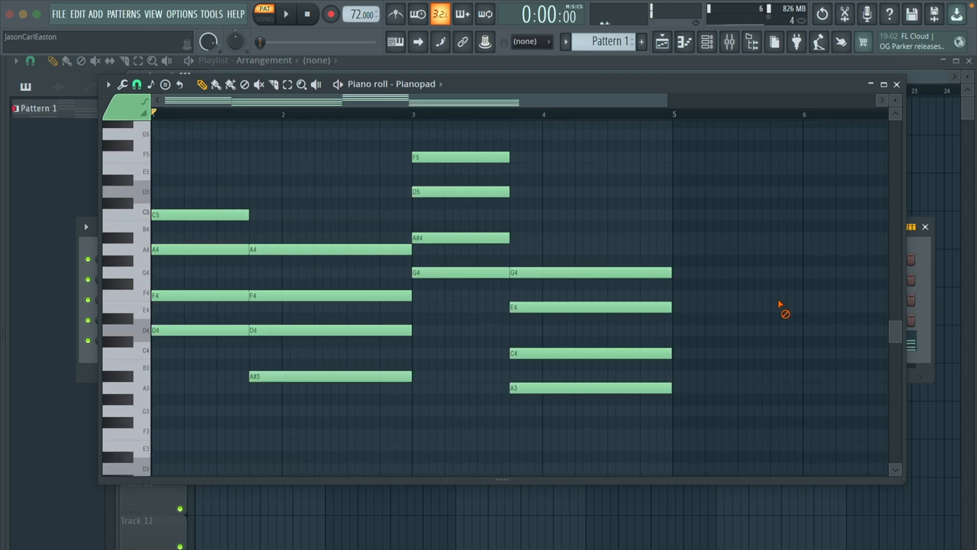
key(space)
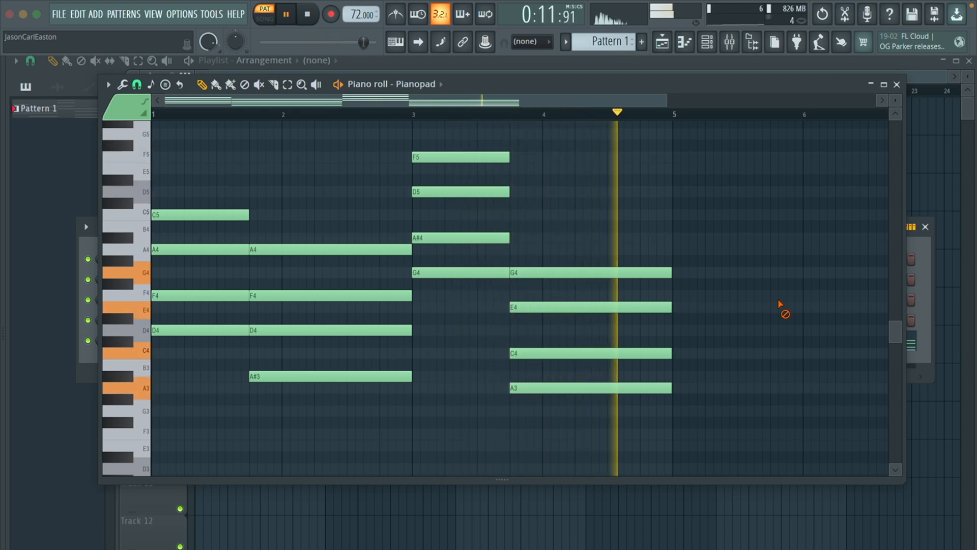
key(space)
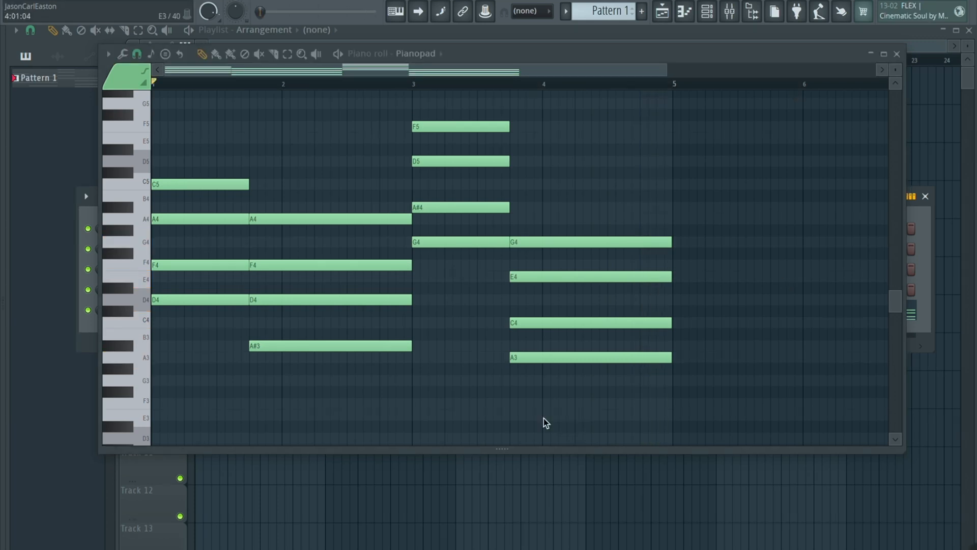
Step: Close the piano roll and fill every 2 steps of the 808 HiHat channel
click(897, 54)
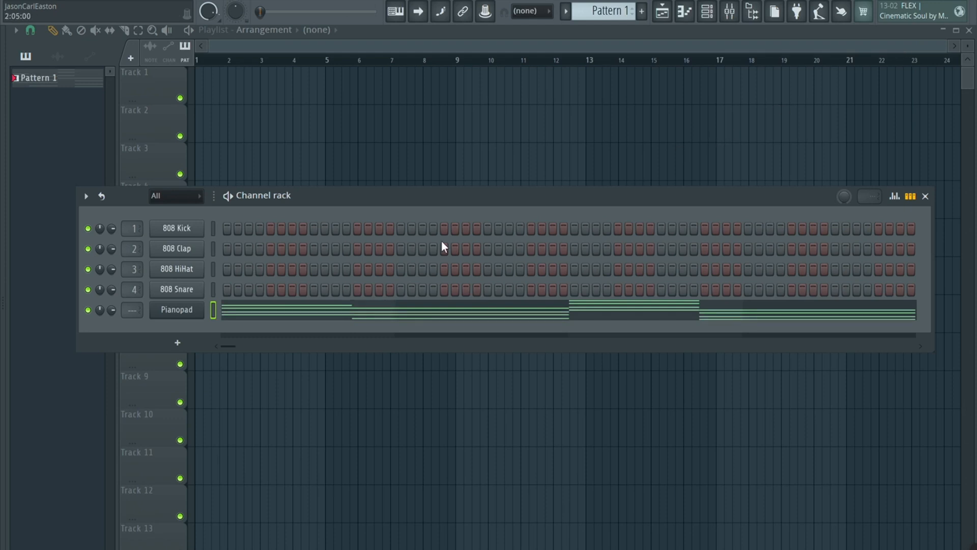
right_click(192, 270)
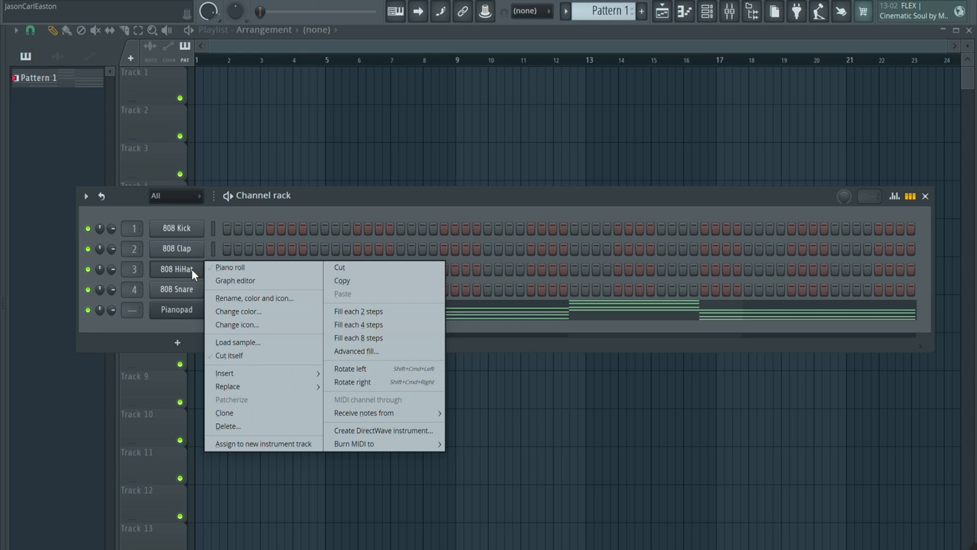
click(383, 312)
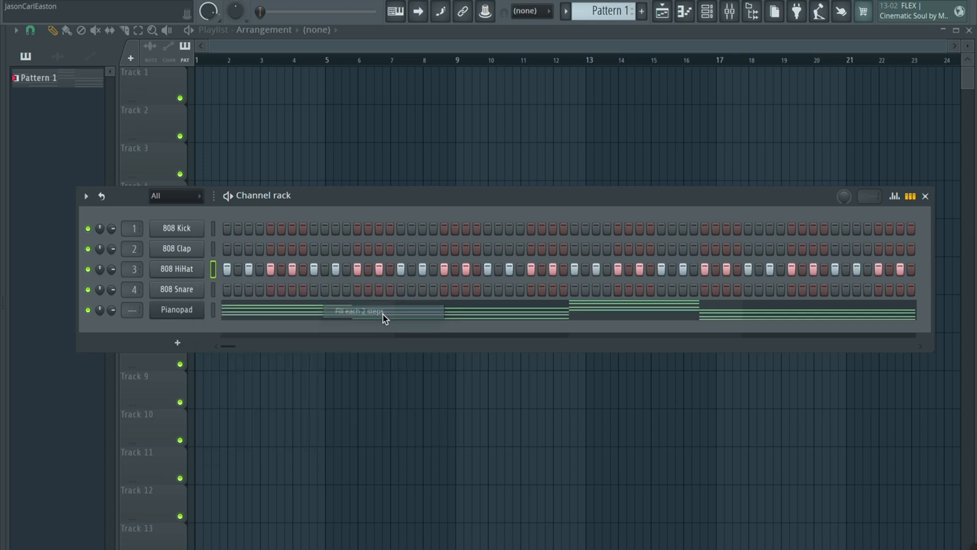
Step: Place 808 Snare hits on steps 9, 25, 41 and 57 while the pattern plays
click(314, 290)
key(space)
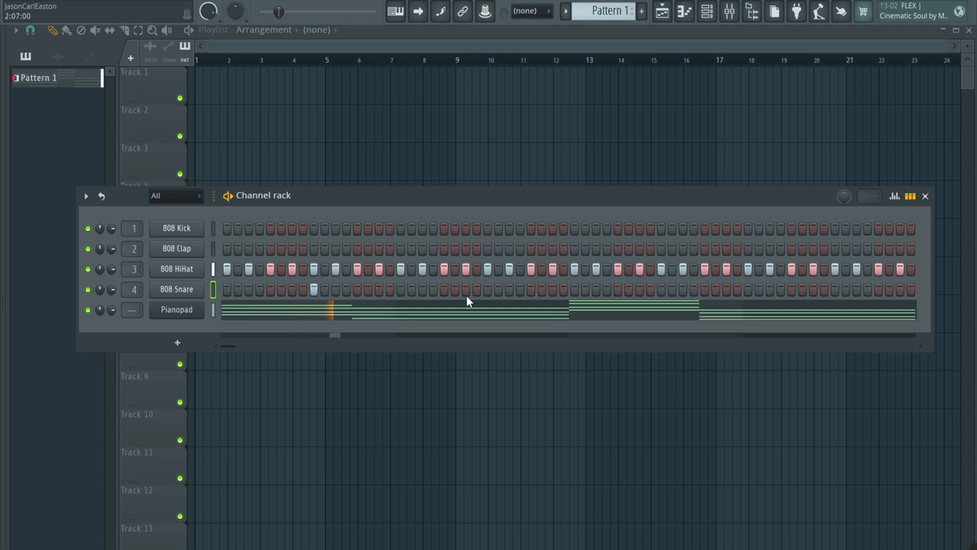
click(488, 290)
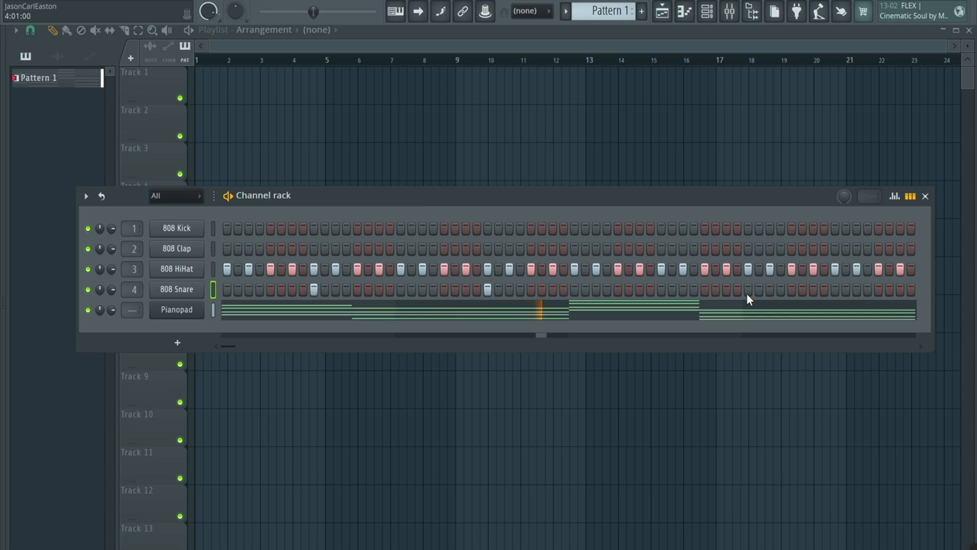
click(661, 289)
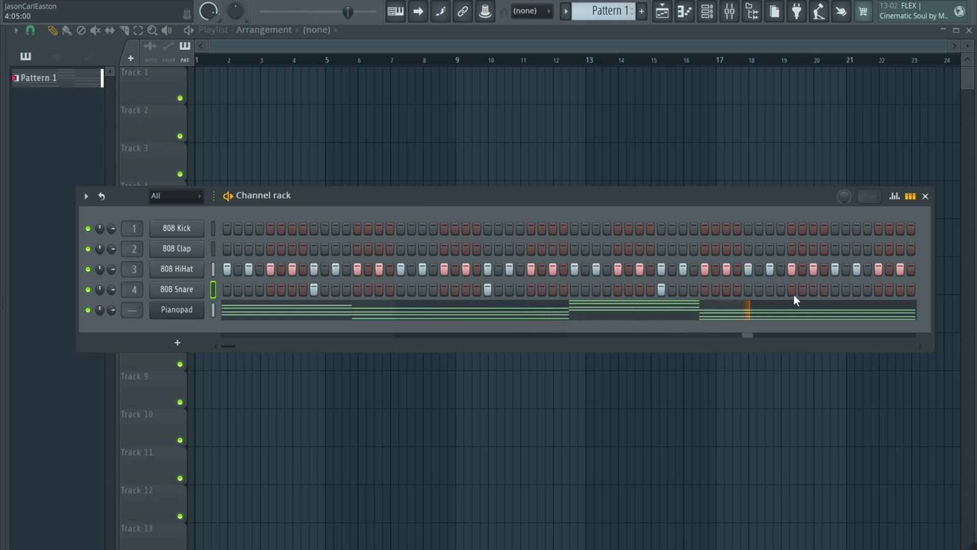
click(836, 289)
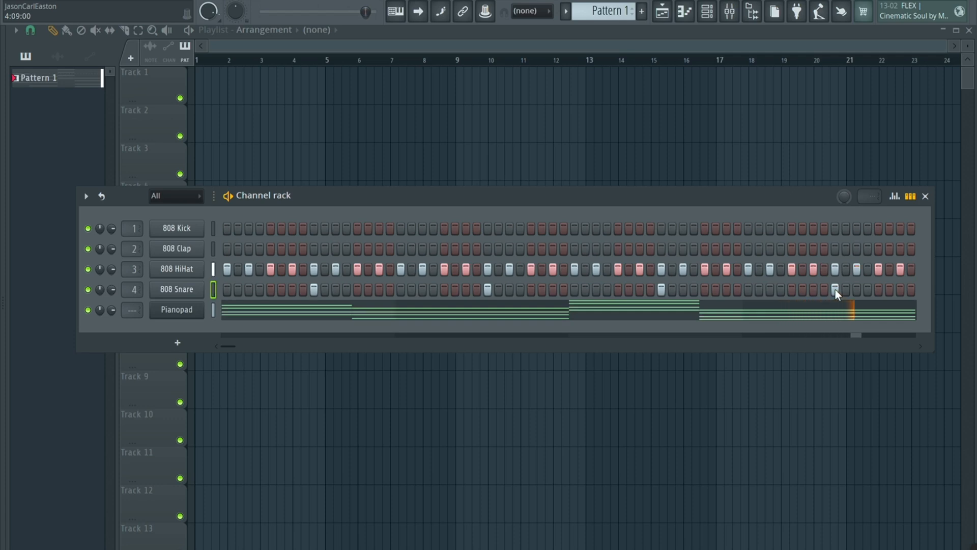
key(space)
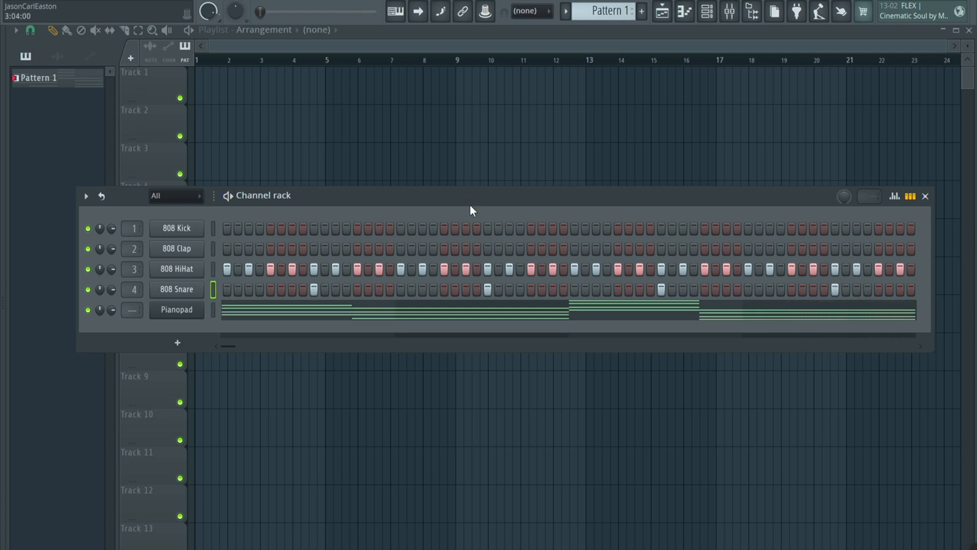
Step: Program the 808 Kick on steps 1, 7, 13, 17, 20, 22, 24, 31, 33, 39, 43, 49, 51 and 55
click(226, 228)
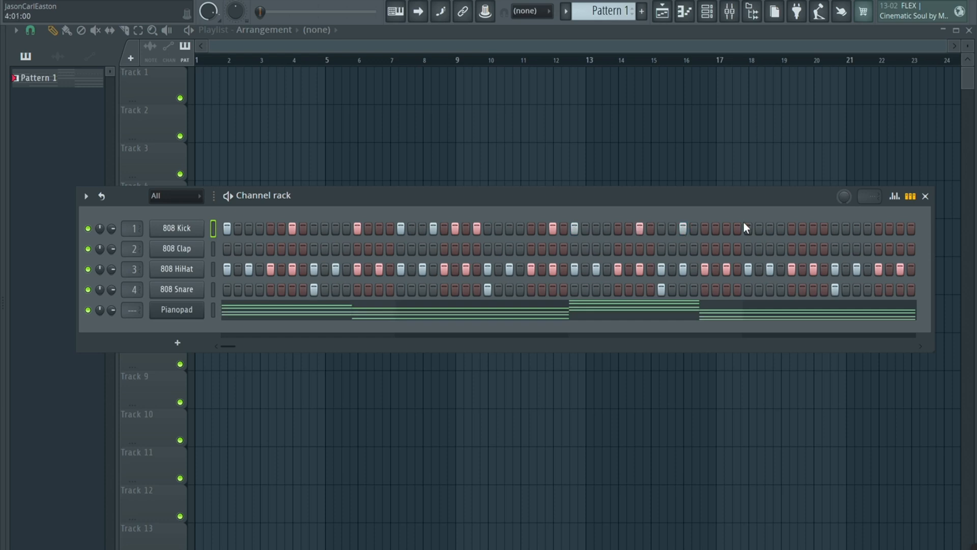
click(811, 230)
Step: Add a FLEX channel and load the 808 Clean preset from the Mobile Tuned 808 Bass pack
click(175, 344)
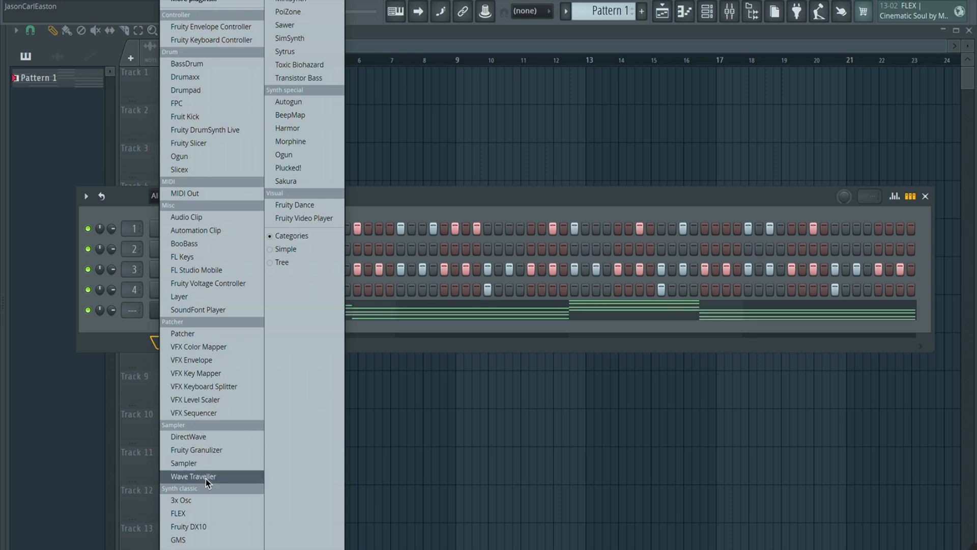
click(188, 513)
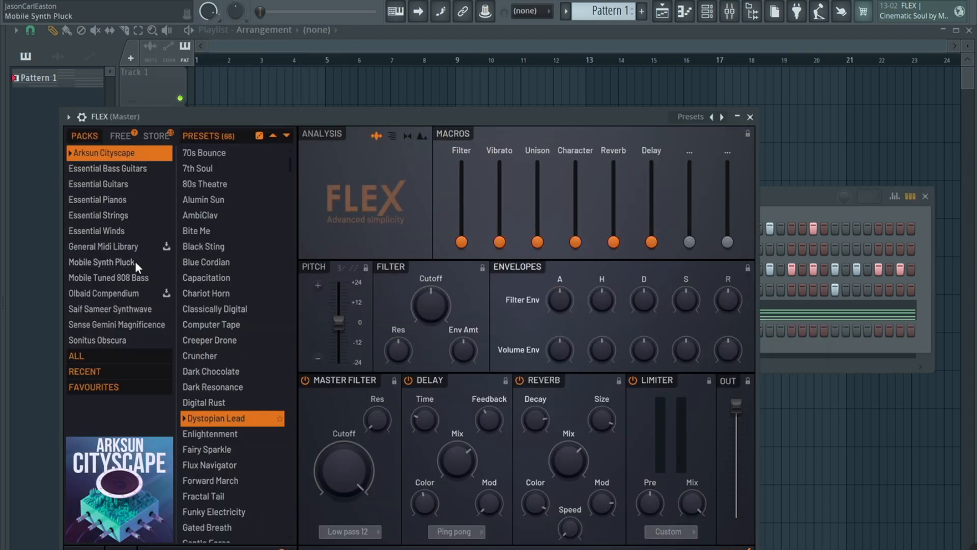
click(128, 277)
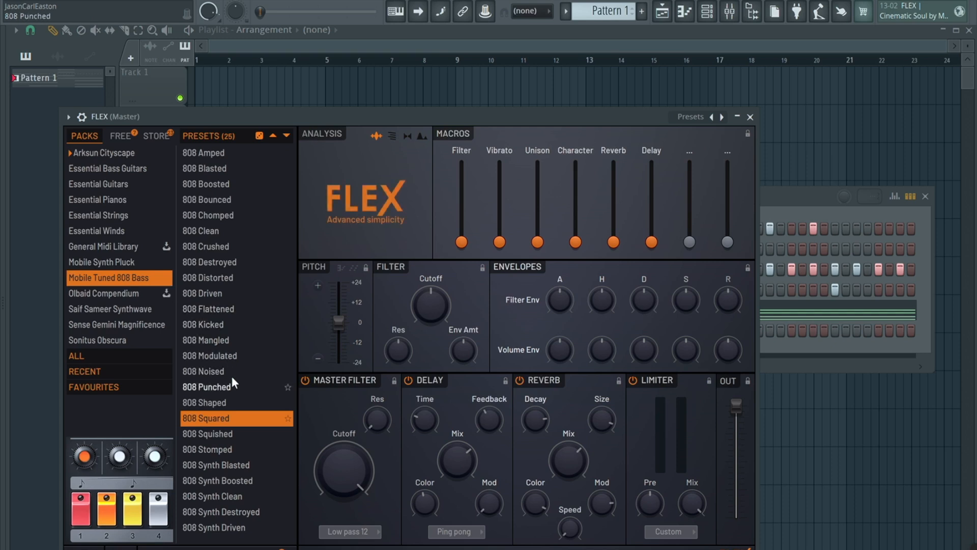
click(219, 231)
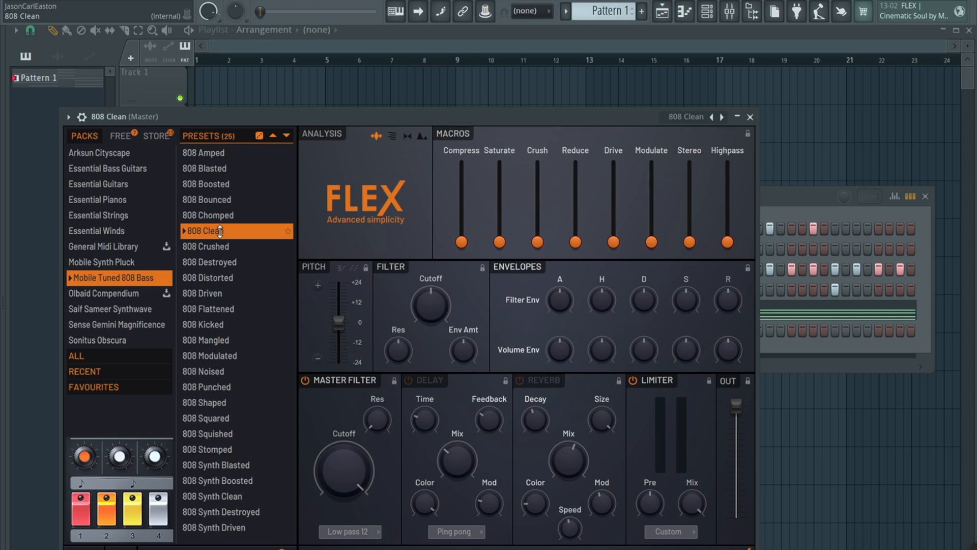
Step: Close FLEX, enter the 808 Kick's step pattern on the 808 Clean channel and open that channel's piano roll
click(751, 117)
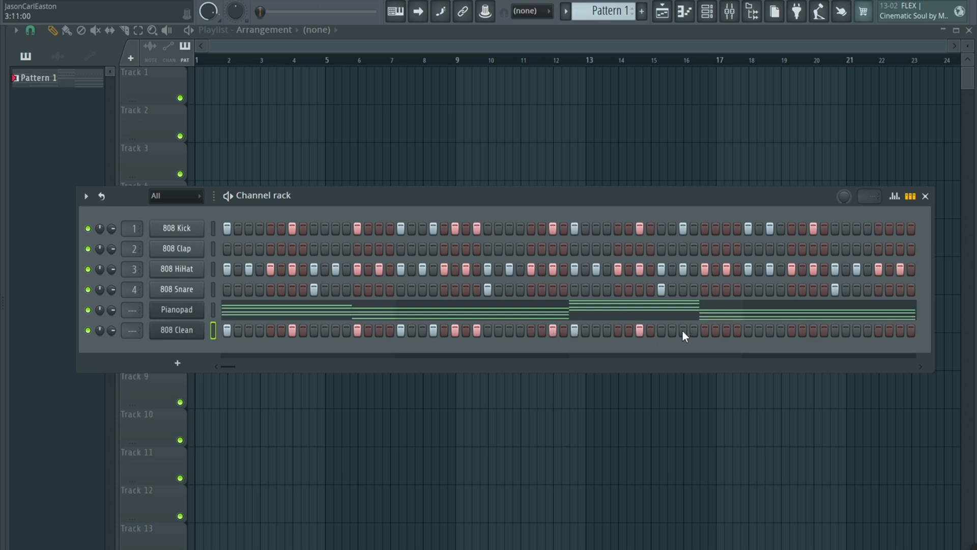
click(685, 11)
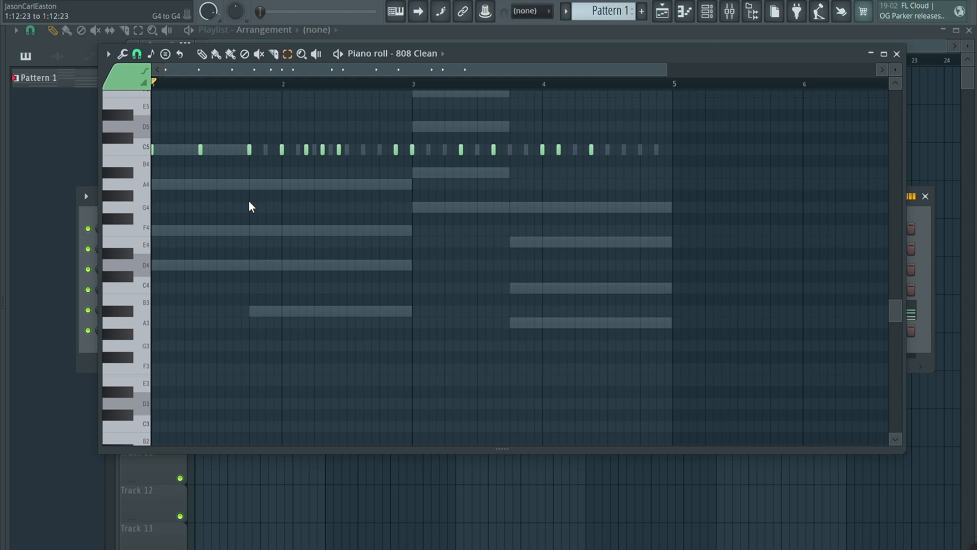
Step: Transpose the first two 808 Clean notes, under the first chord, from C5 down to D4
drag(223, 159, 148, 150)
key(shift+Down)
key(shift+Down)
key(shift+Down)
key(shift+Down)
key(shift+Down)
key(shift+Down)
key(shift+Down)
key(shift+Down)
key(shift+Down)
key(shift+Down)
click(227, 157)
Step: Transpose the six 808 Clean notes under the second chord down to A#3, matching that chord's lowest note
drag(237, 146, 399, 169)
key(shift+Down)
key(shift+Down)
key(shift+Down)
key(shift+Down)
key(shift+Down)
key(shift+Down)
key(shift+Down)
key(shift+Down)
key(shift+Down)
key(shift+Down)
key(shift+Down)
key(shift+Down)
key(shift+Down)
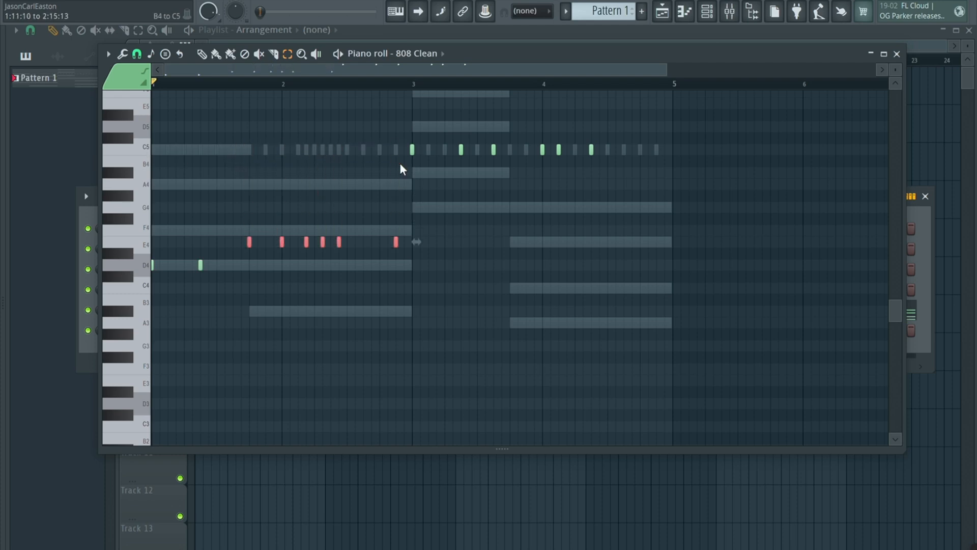
key(shift+Down)
click(399, 163)
Step: Transpose the three 808 Clean notes under the third chord down to G4
drag(400, 144, 511, 155)
key(shift+Down)
key(shift+Down)
key(shift+Down)
key(shift+Down)
key(shift+Down)
click(511, 151)
Step: Transpose the last three 808 Clean notes, under the fourth chord, down to A3
drag(519, 144, 595, 158)
key(shift+Down)
key(shift+Down)
key(shift+Down)
key(shift+Down)
key(shift+Down)
key(shift+Down)
key(shift+Down)
key(shift+Down)
key(shift+Down)
key(shift+Down)
key(shift+Down)
key(shift+Down)
key(shift+Down)
key(shift+Down)
key(shift+Down)
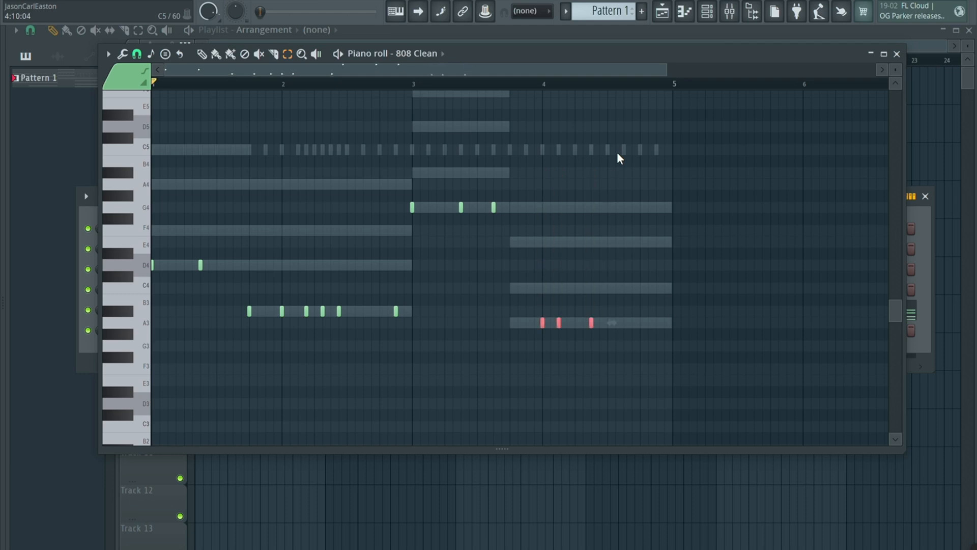
Step: Close the piano roll and channel rack, place Pattern 1 at bar 1 of Track 1 in the playlist, and play it back
click(897, 53)
key(F6)
drag(36, 79, 232, 80)
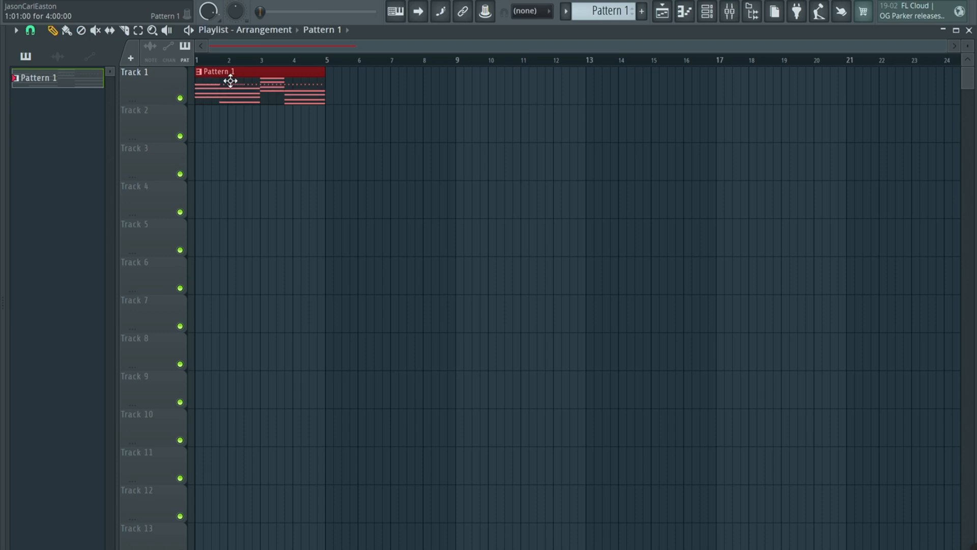
key(space)
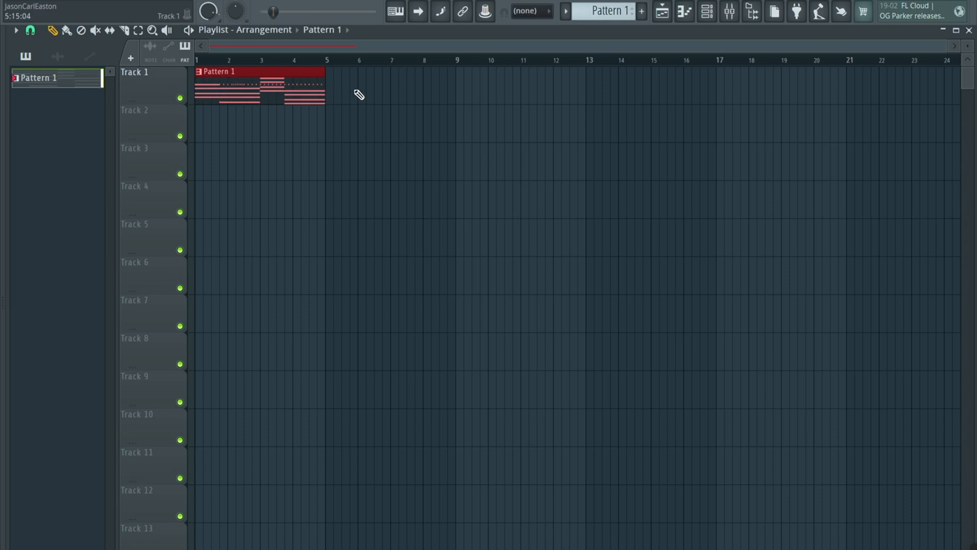